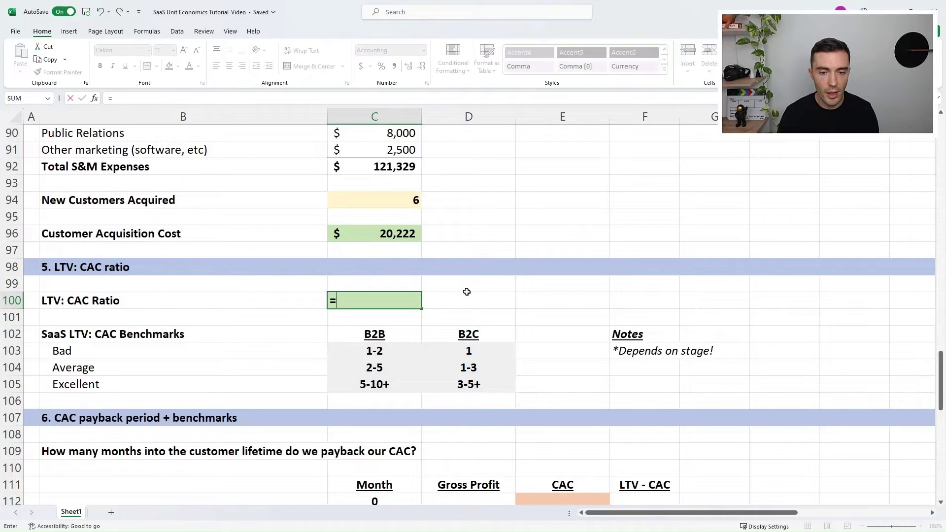
Step: Enter =C82/C96 in C100 so the LTV:CAC ratio shows 4.76
scroll(454, 283, up, 4)
click(364, 200)
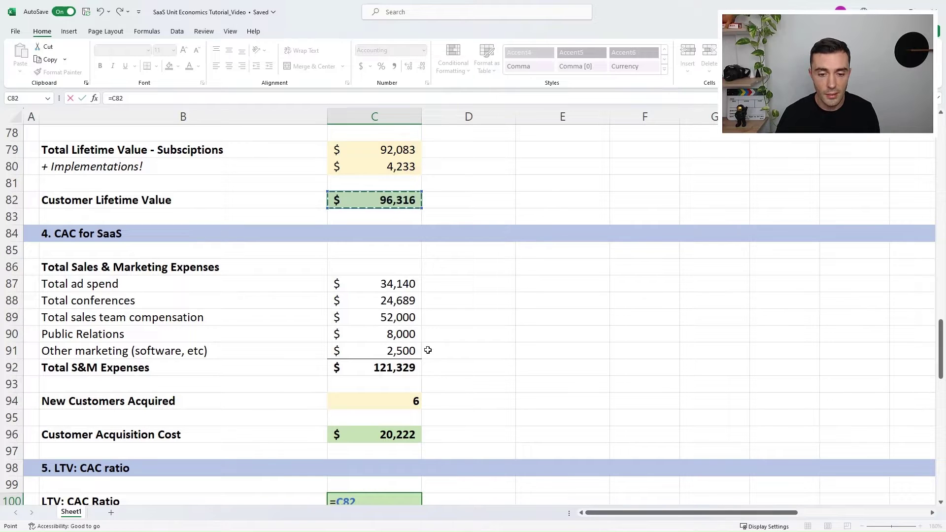
text(/)
scroll(419, 340, down, 2)
click(373, 334)
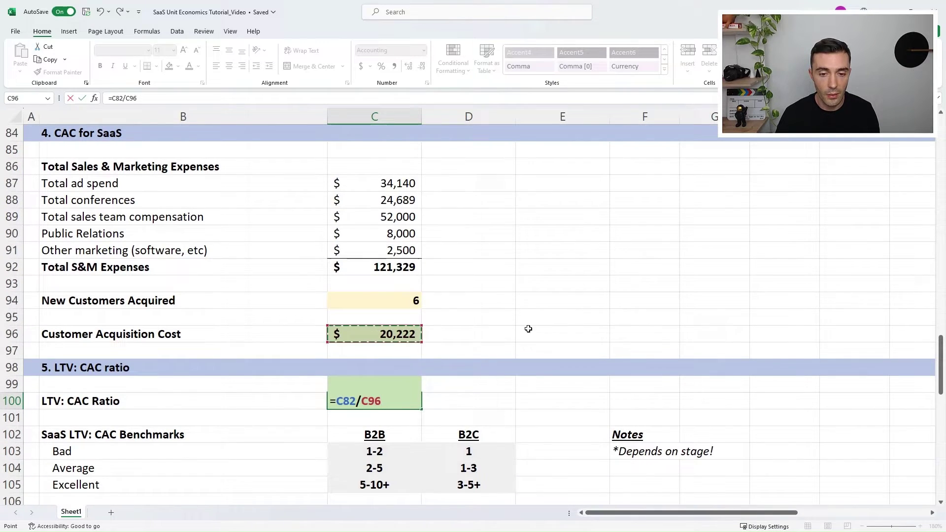
key(Return)
key(Up)
Step: Zoom the sheet in to 190%
scroll(541, 317, down, 1)
scroll(542, 317, down, 1)
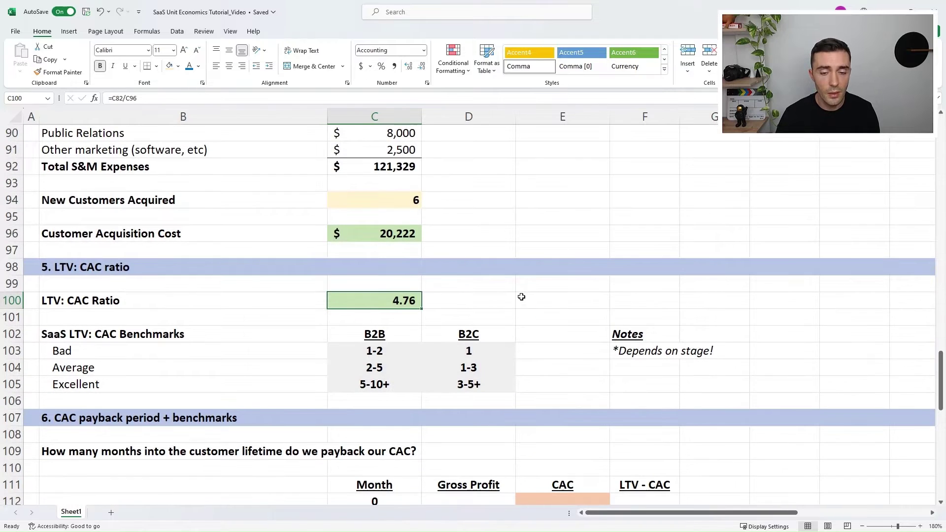
click(920, 526)
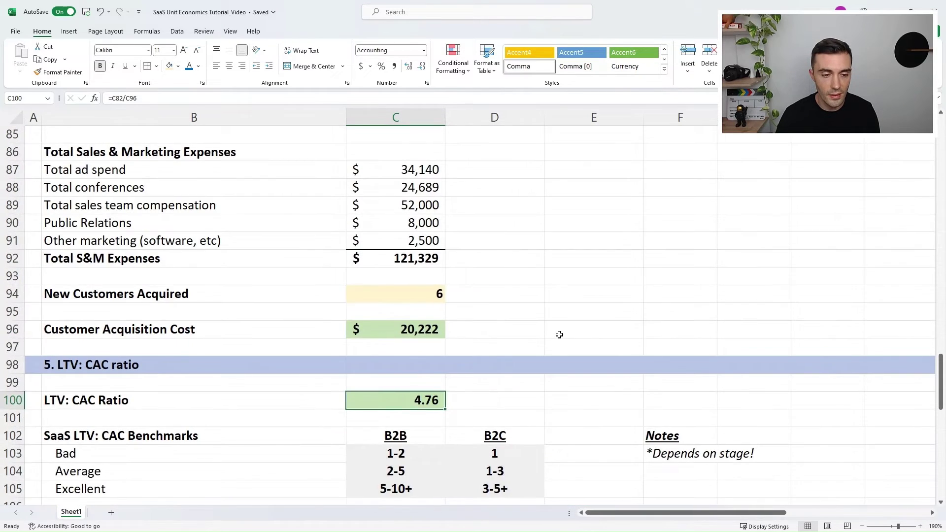
scroll(554, 312, down, 4)
scroll(554, 312, up, 2)
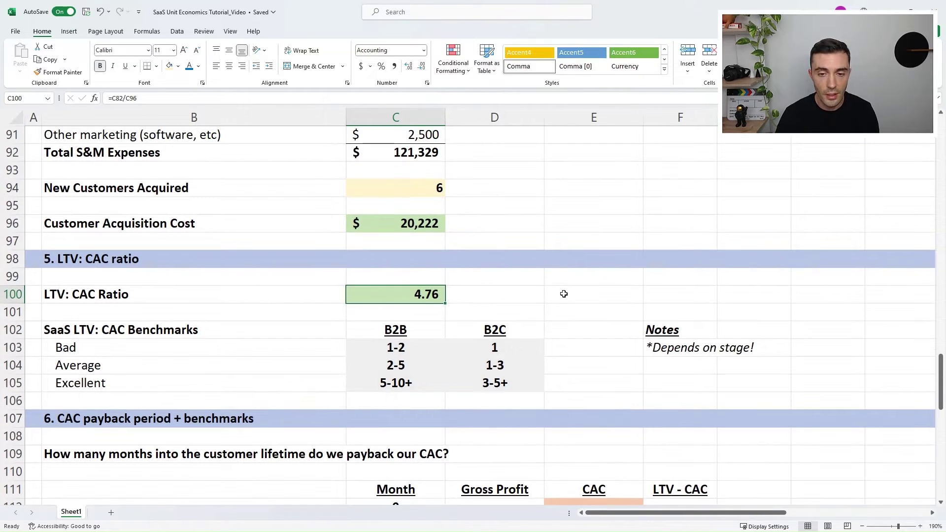
click(564, 293)
click(420, 291)
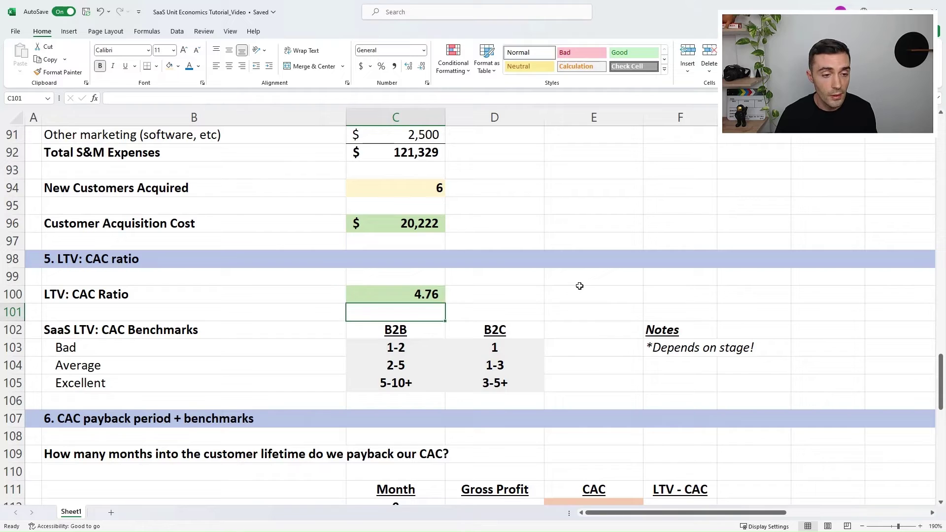
key(Down)
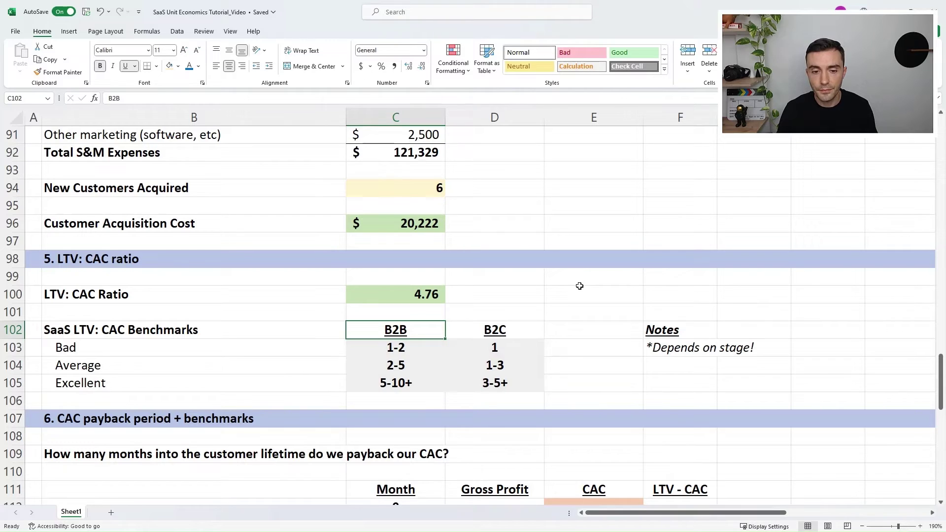
key(Down)
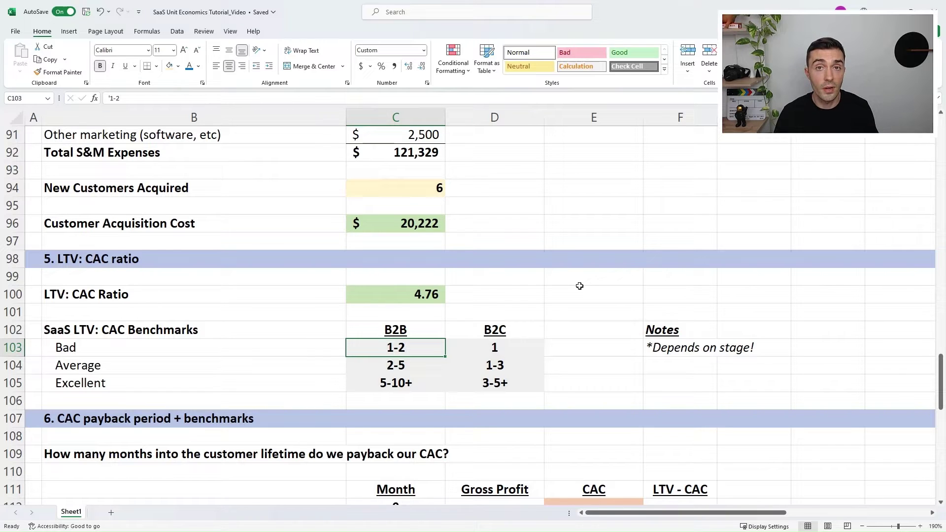
key(Right)
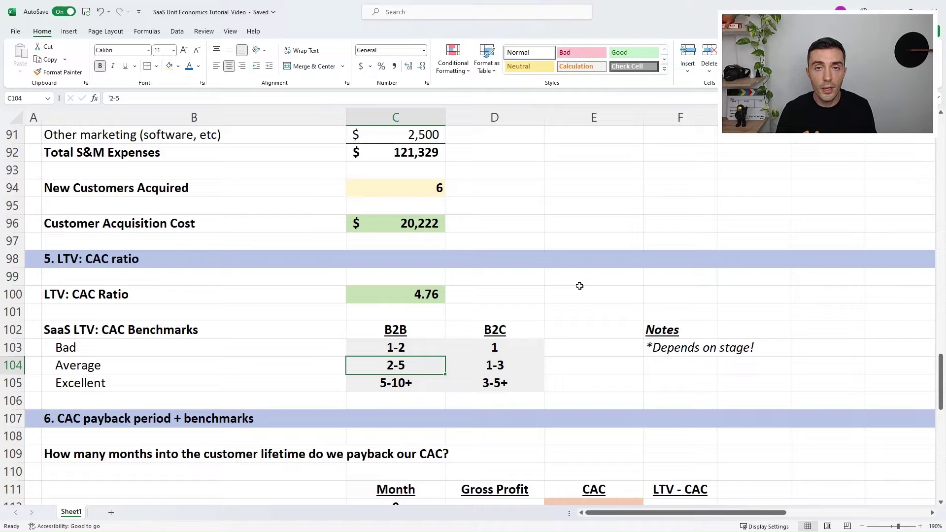
key(Right)
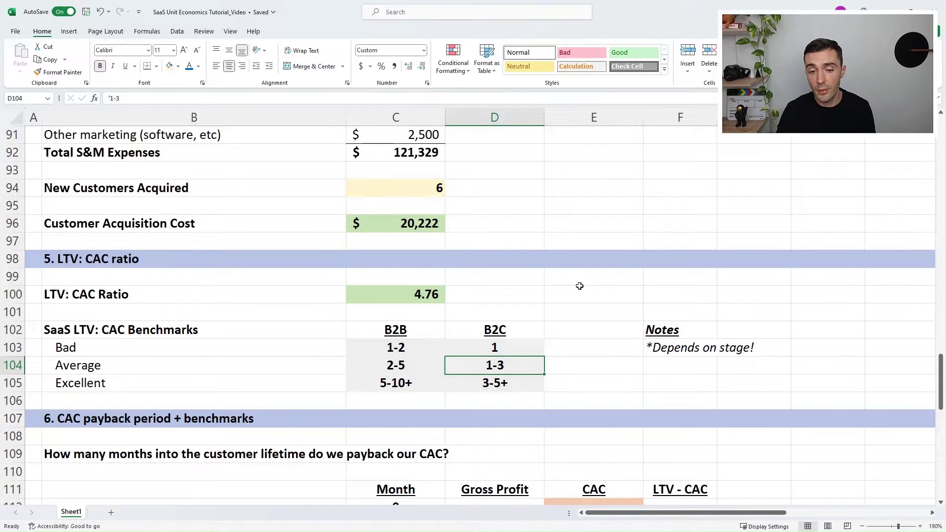
key(Down)
key(Left)
key(shift+Left)
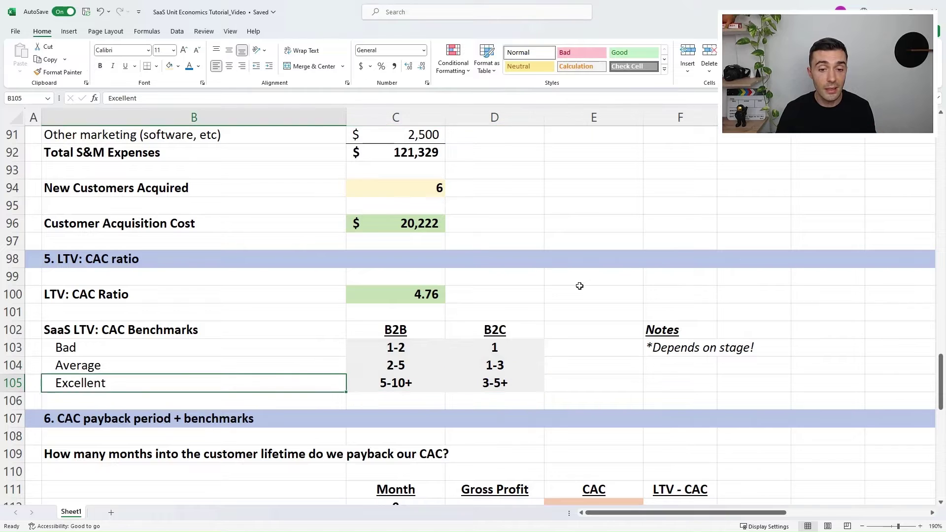
key(shift+Right)
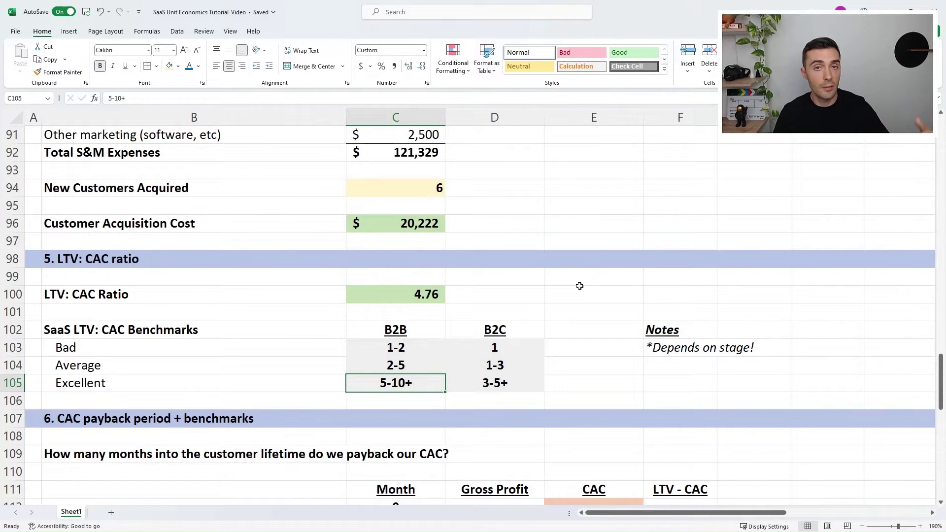
key(Right)
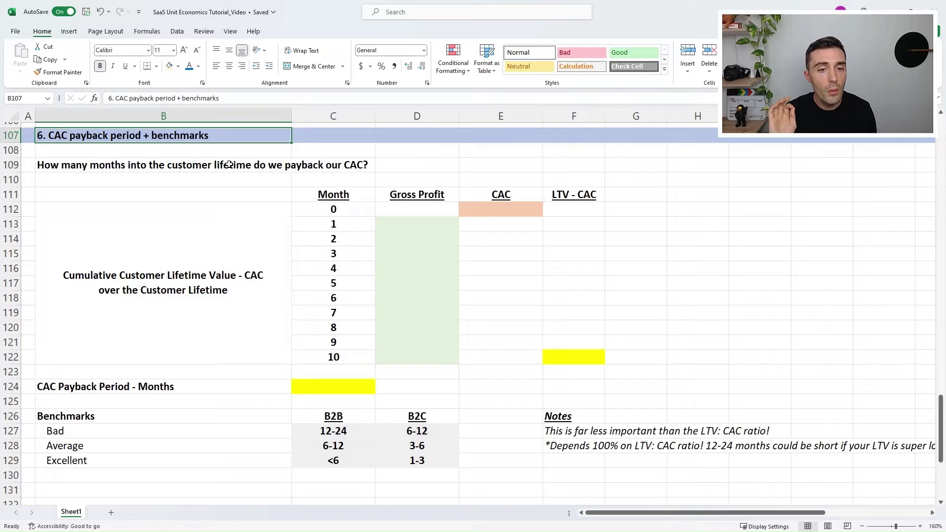
Step: Move down to the CAC payback question in B109
key(Down)
key(Down)
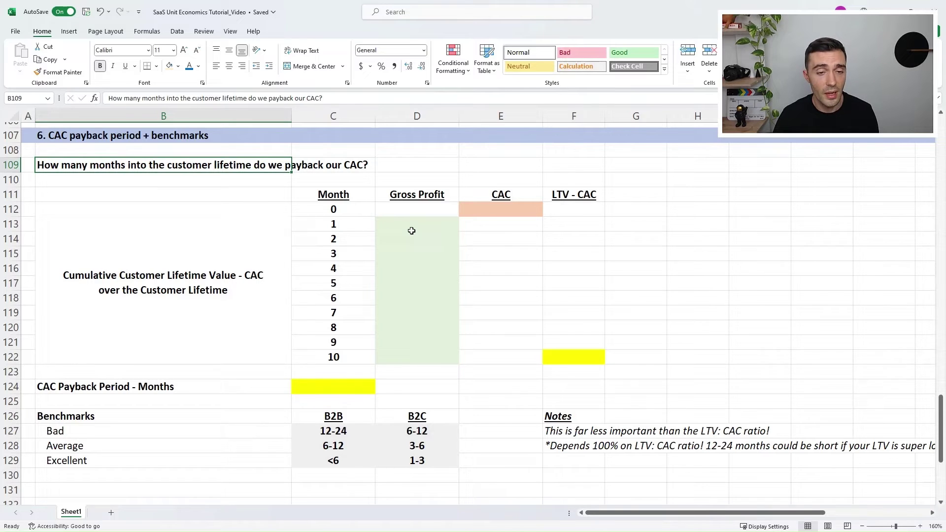
Step: Enter =-C96 in E112 so month-0 CAC shows $(20,222)
click(322, 198)
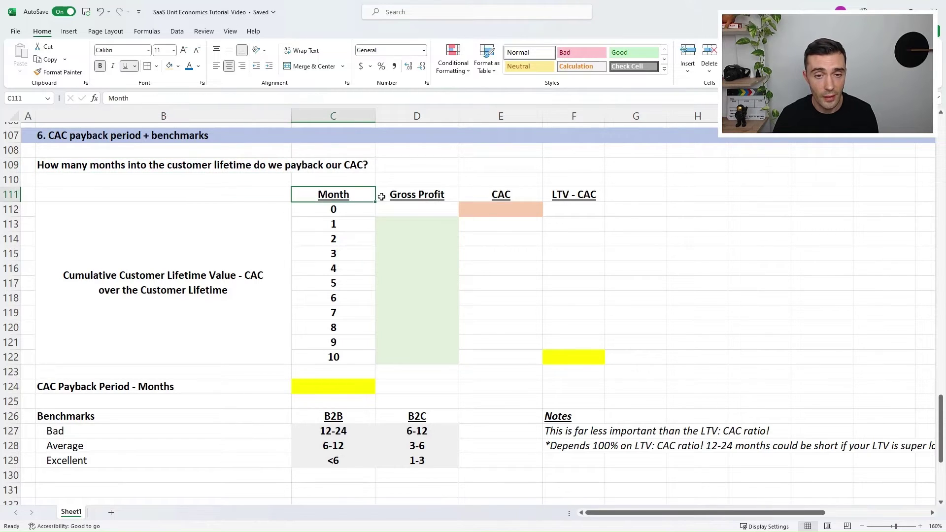
click(421, 197)
click(340, 209)
click(392, 208)
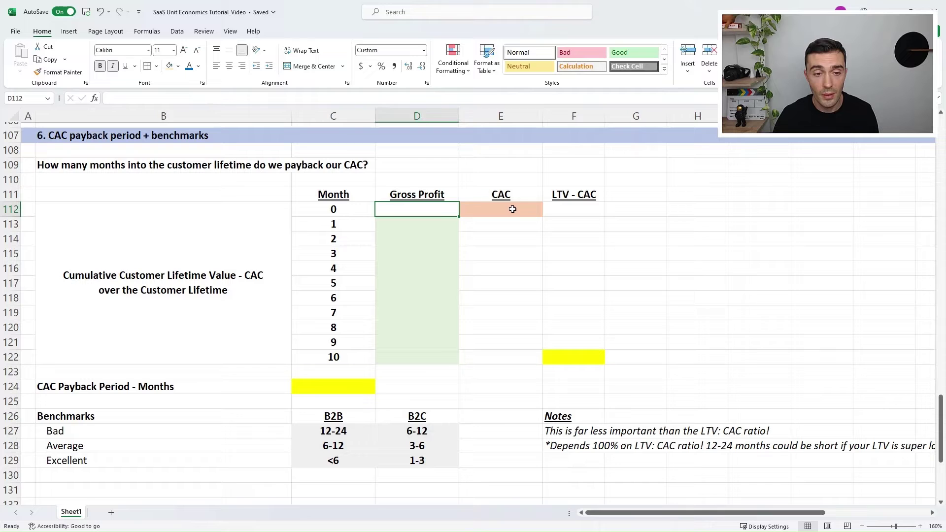
click(508, 208)
text(=)
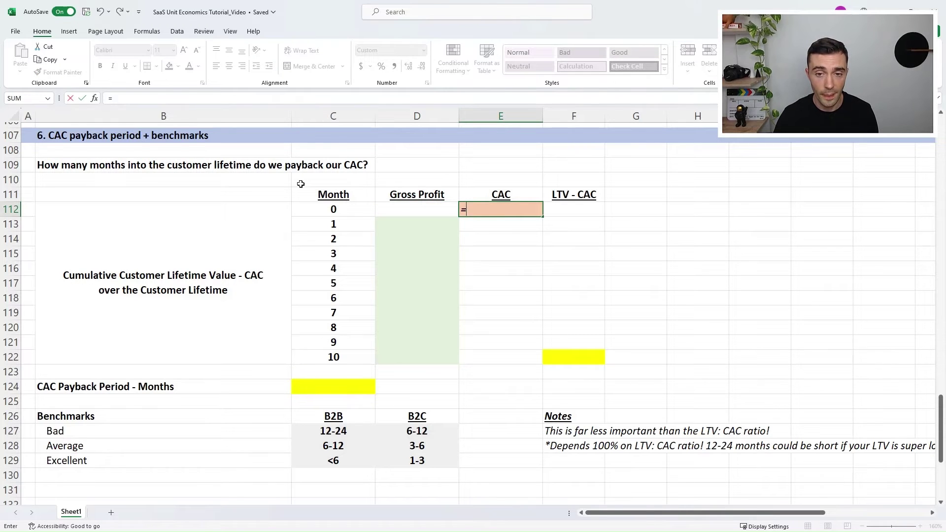
scroll(222, 177, up, 2)
scroll(222, 176, up, 4)
click(332, 239)
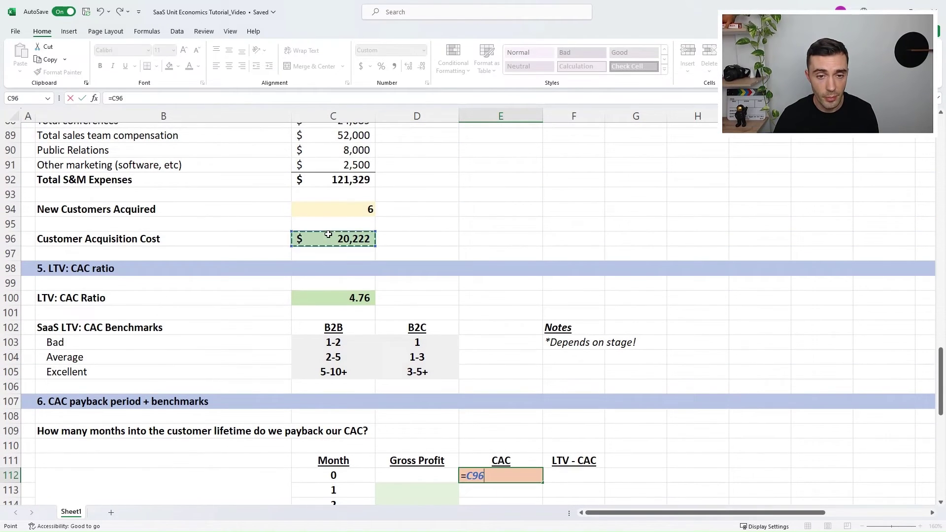
click(112, 100)
text(-)
key(ctrl+Return)
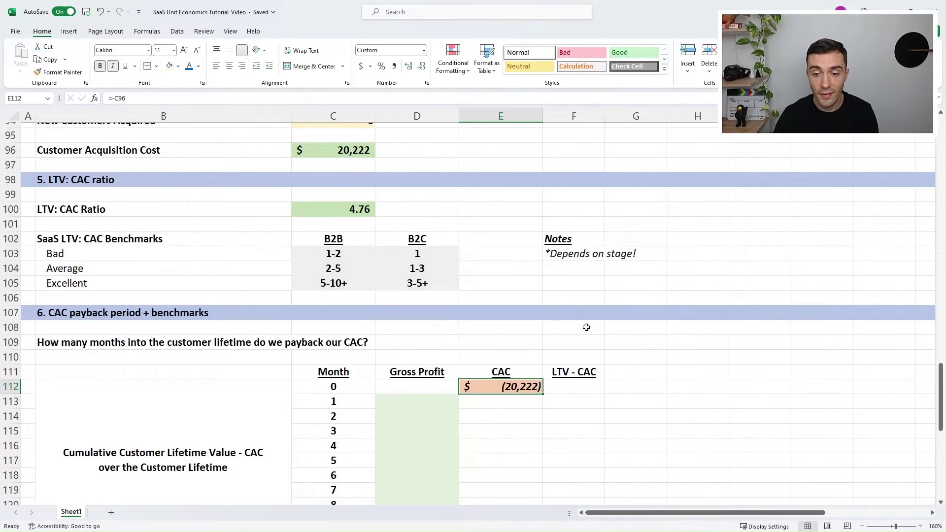
Step: Set month-0 LTV − CAC in F112 to =E112, giving $(20,222)
scroll(587, 327, down, 2)
click(574, 298)
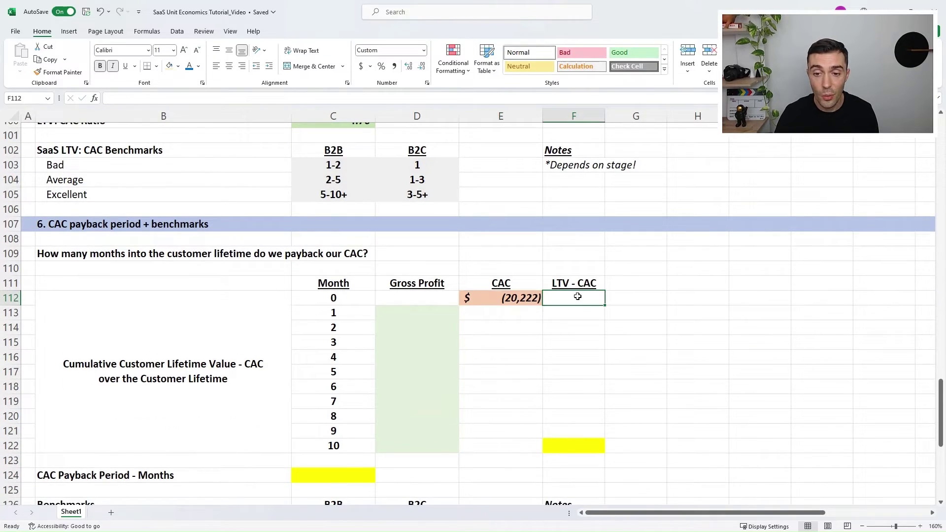
text(=)
click(516, 298)
key(Return)
key(Up)
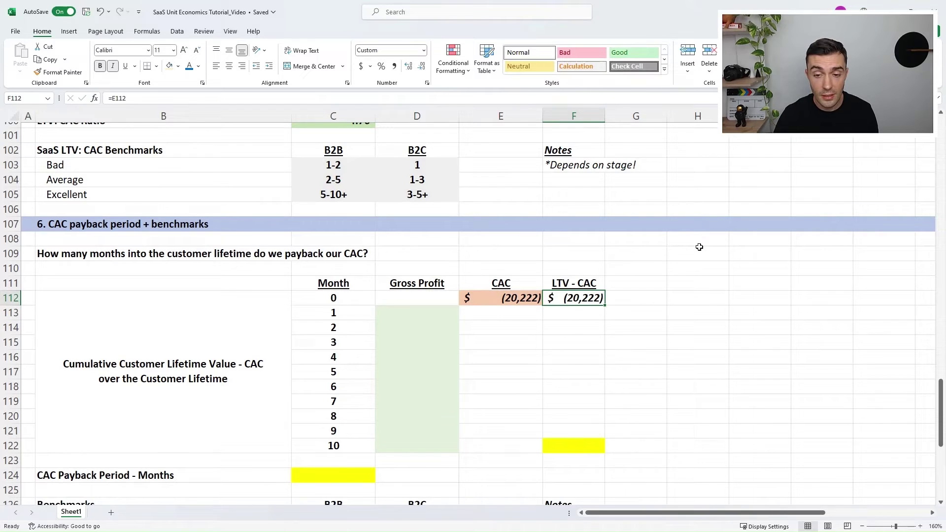
scroll(699, 247, down, 1)
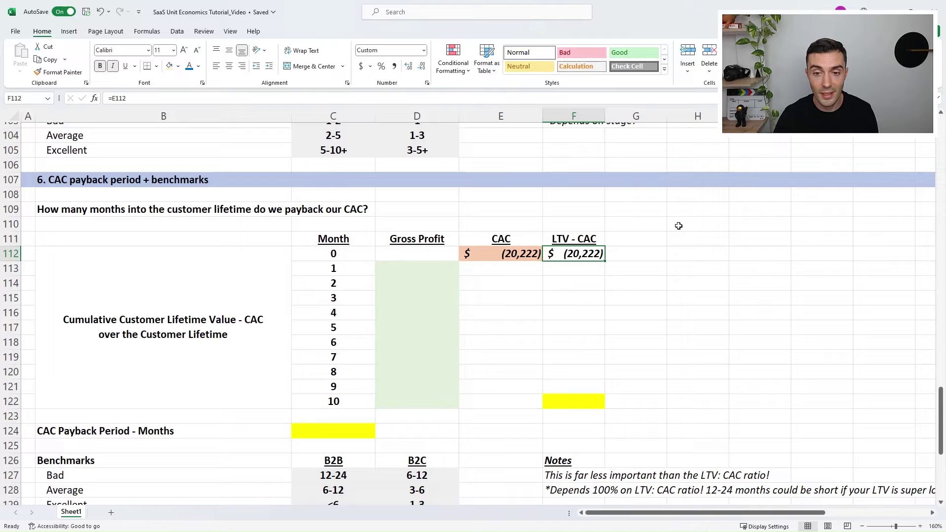
Step: Enter =C68+C72 in D113 for month-1 gross profit of $5,890
click(348, 241)
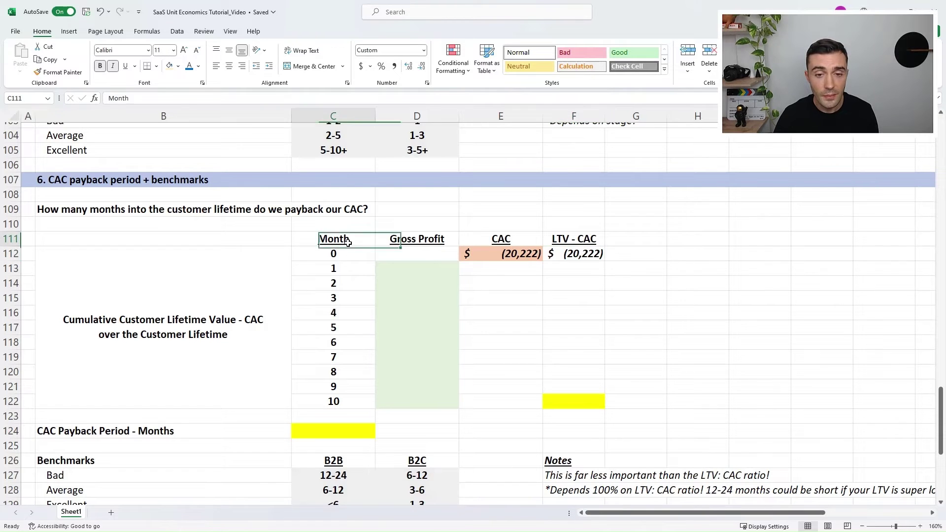
click(417, 240)
click(428, 269)
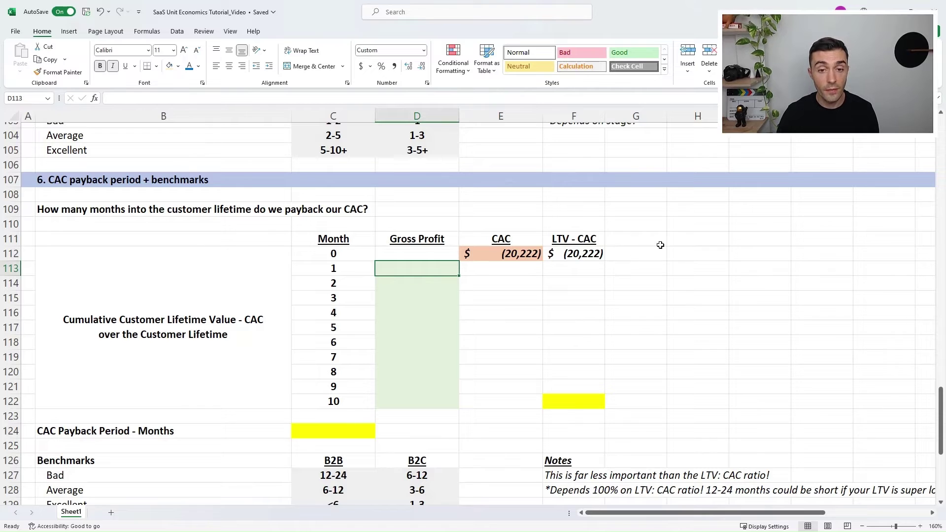
text(=)
scroll(406, 229, up, 12)
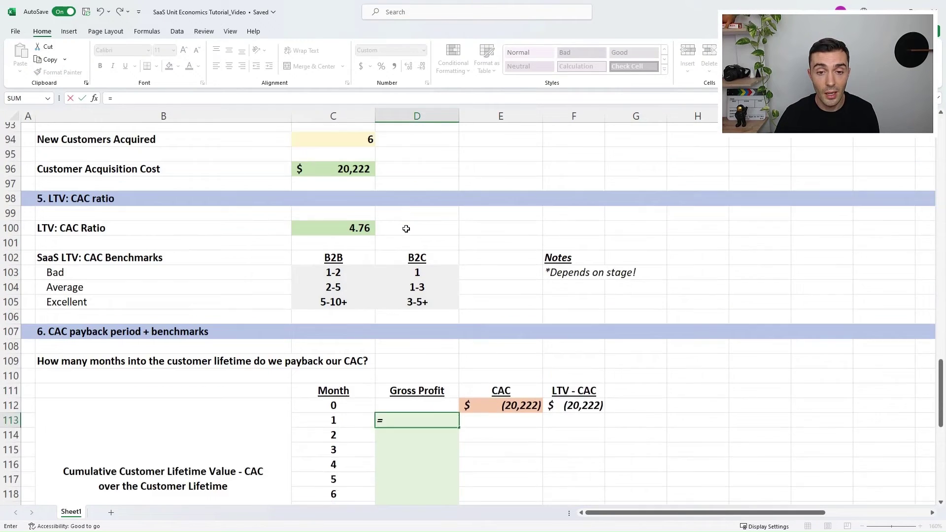
scroll(405, 222, up, 2)
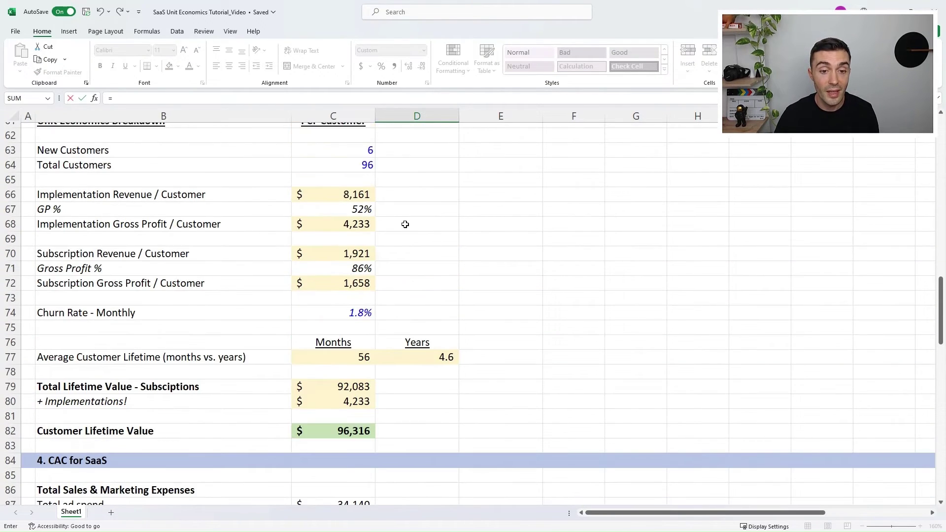
scroll(323, 231, up, 2)
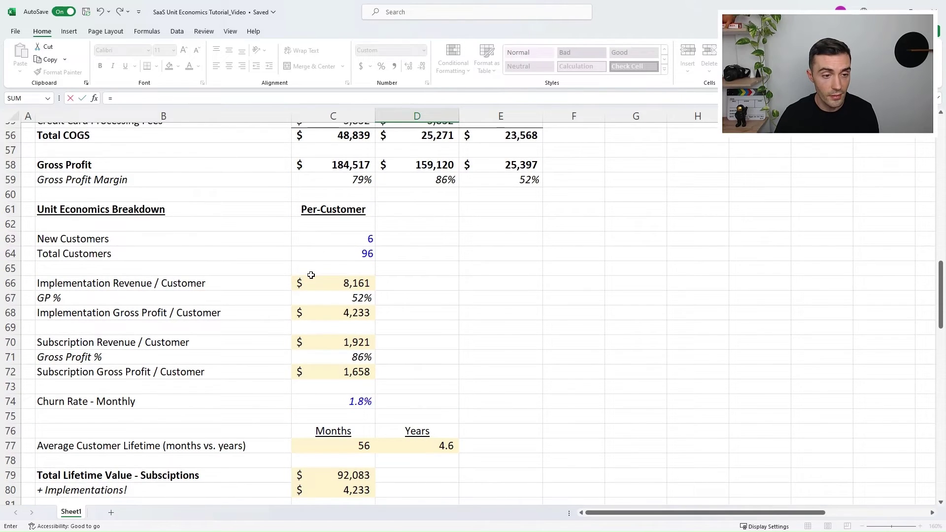
click(359, 314)
text(+)
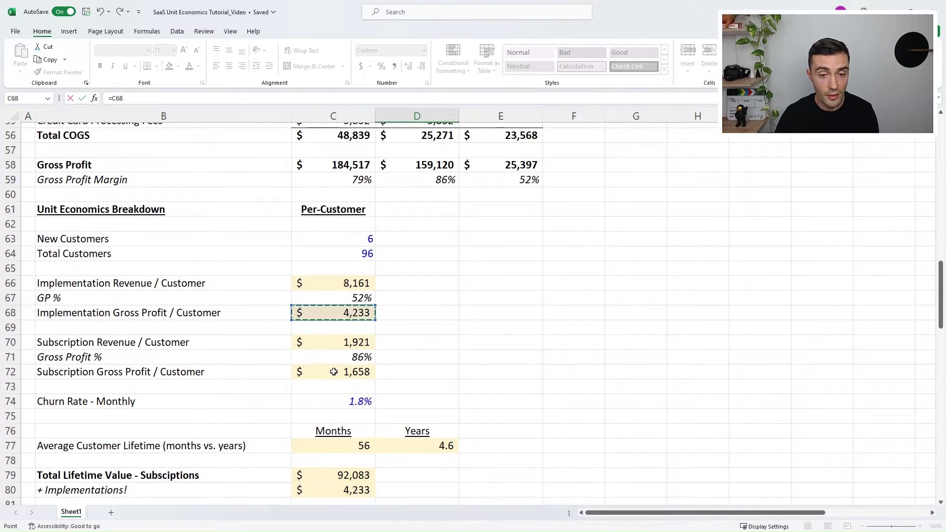
click(341, 372)
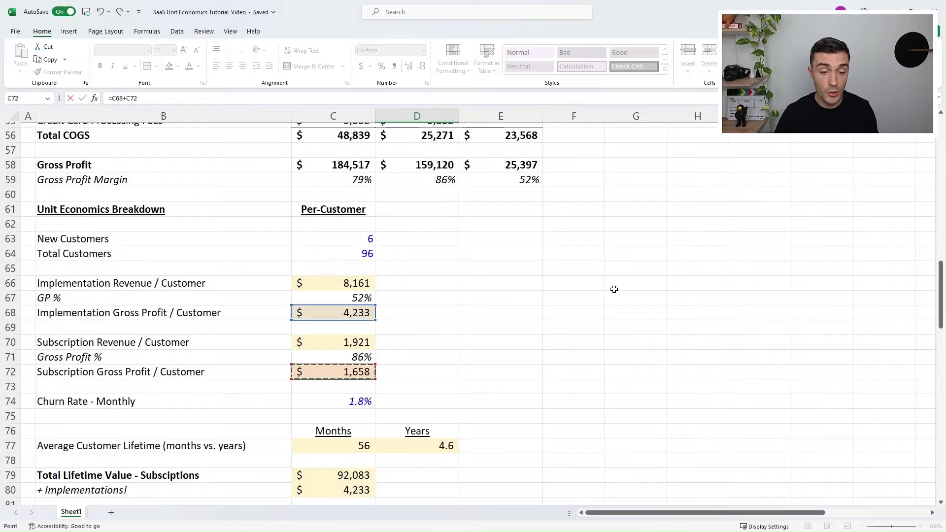
key(Return)
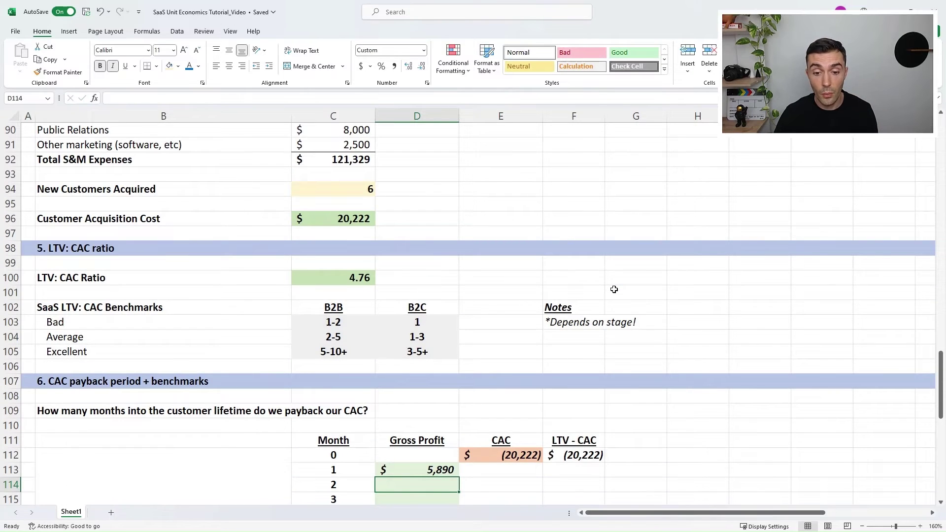
scroll(614, 289, down, 2)
click(428, 380)
Step: Enter =F112+D113 in F113 so cumulative LTV − CAC reads $(14,331)
click(562, 382)
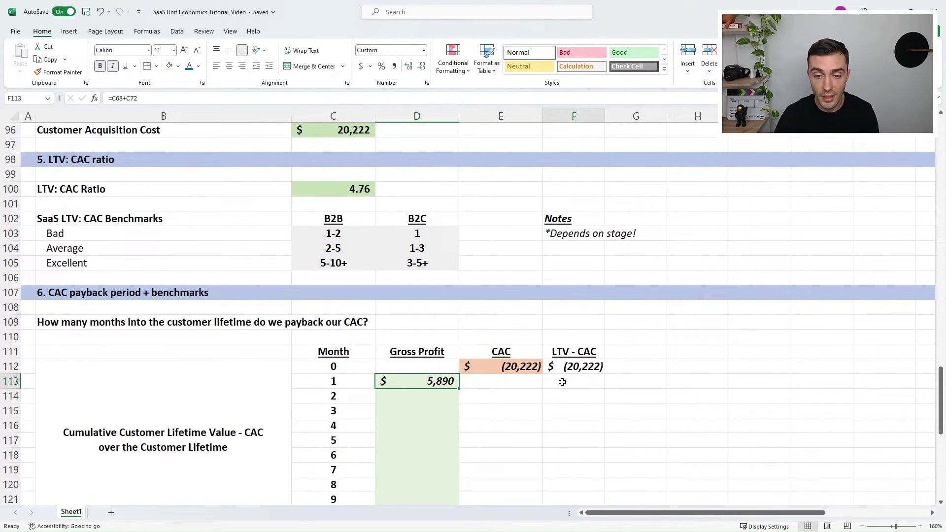
text(=)
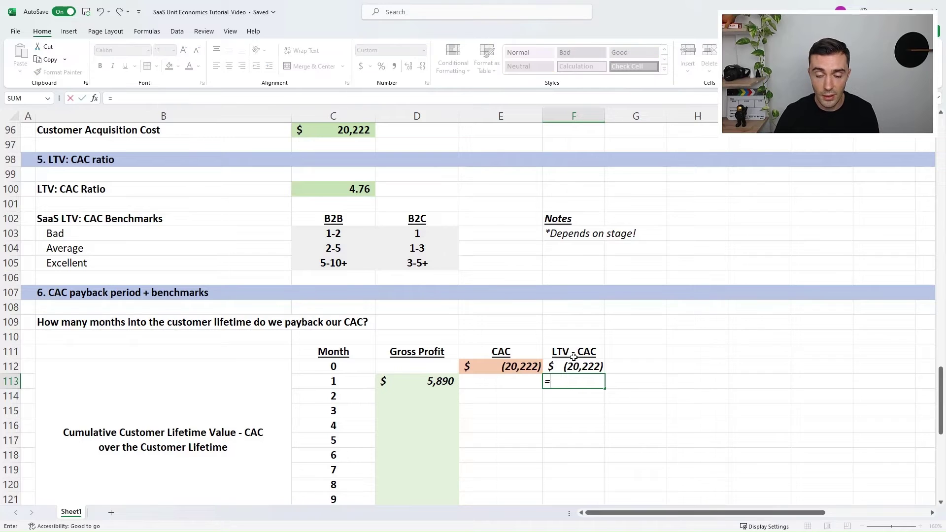
scroll(573, 357, down, 1)
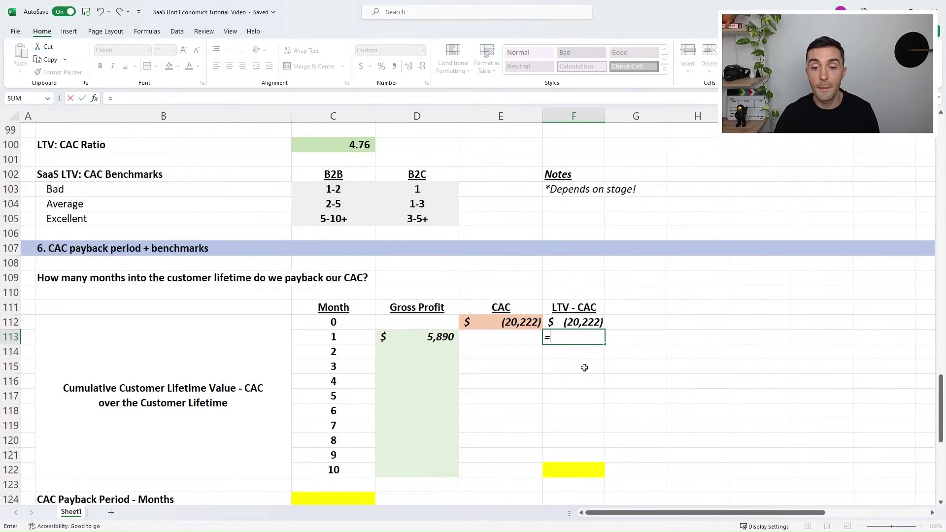
click(566, 323)
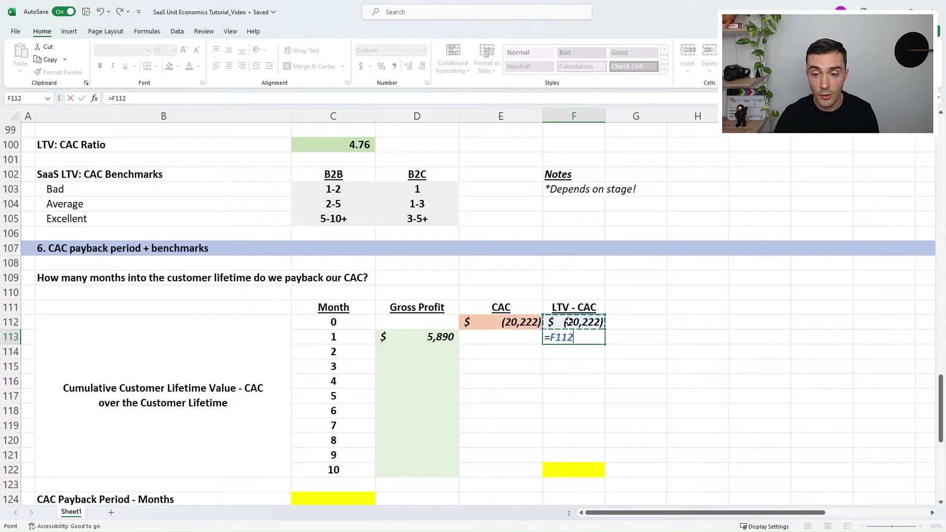
text(+)
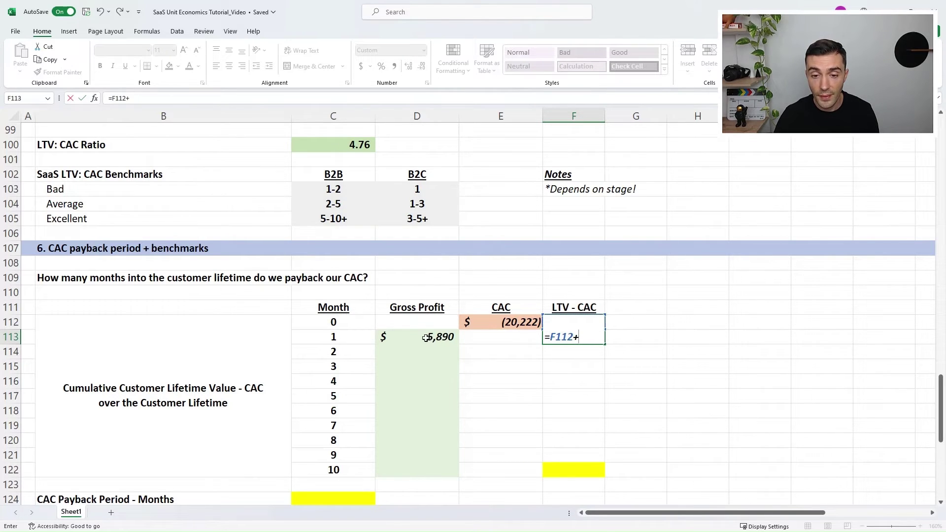
click(426, 338)
key(Return)
key(Up)
key(Up)
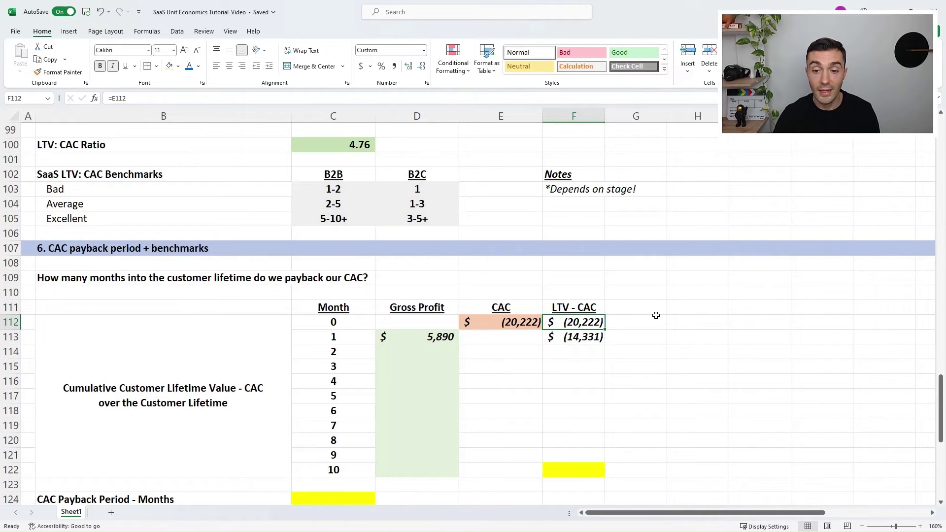
key(Down)
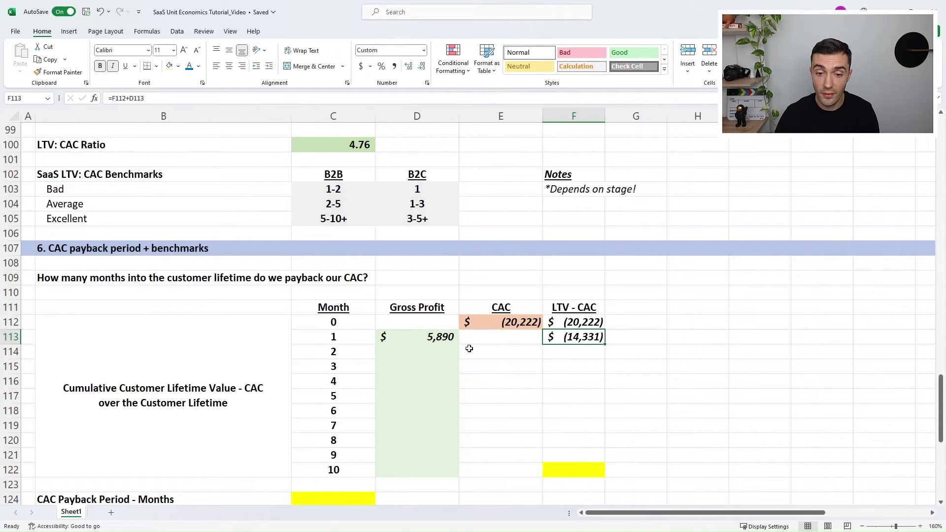
click(425, 336)
Step: Enter =C72 in D114 for month-2 gross profit of $1,658
click(424, 350)
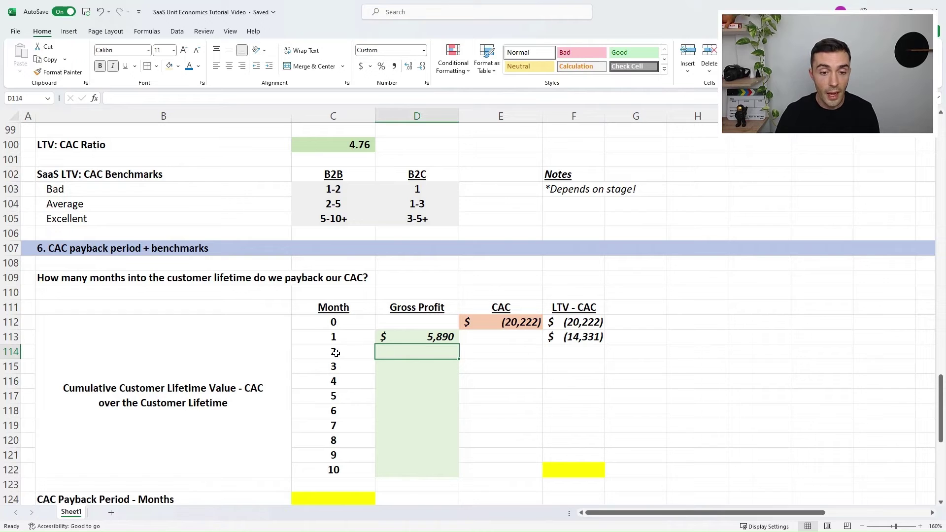
click(359, 348)
click(412, 351)
text(=)
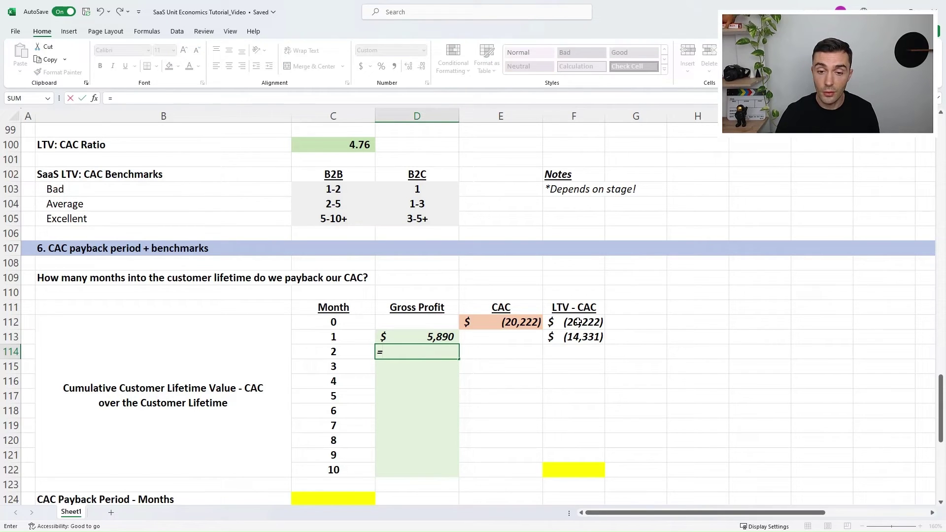
scroll(484, 260, up, 9)
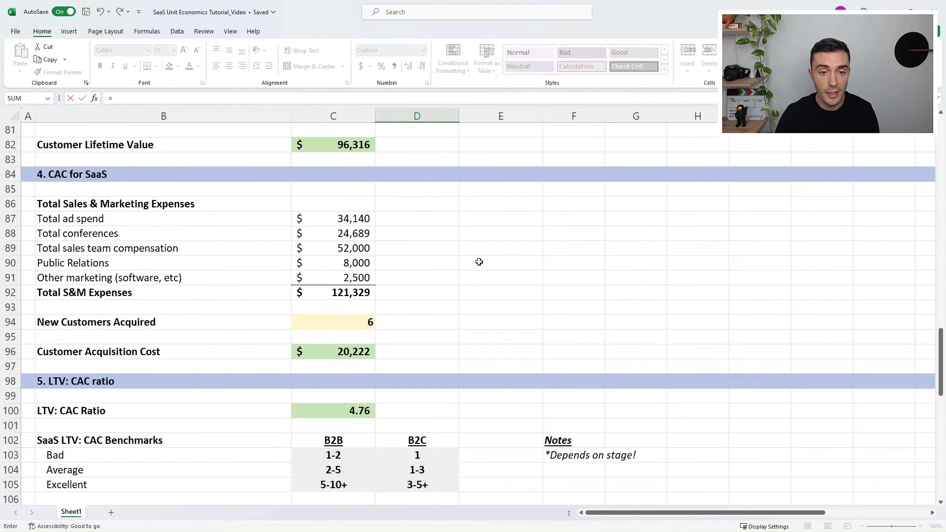
scroll(428, 272, up, 4)
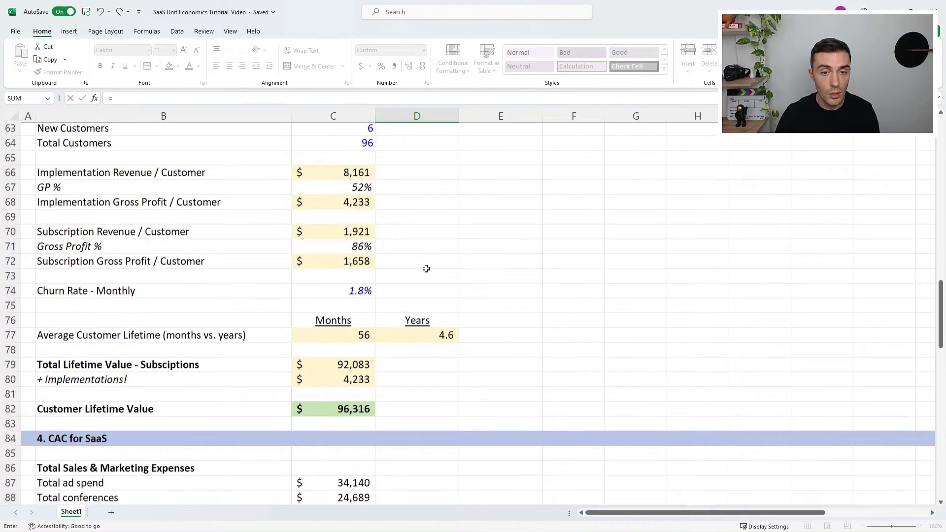
click(339, 307)
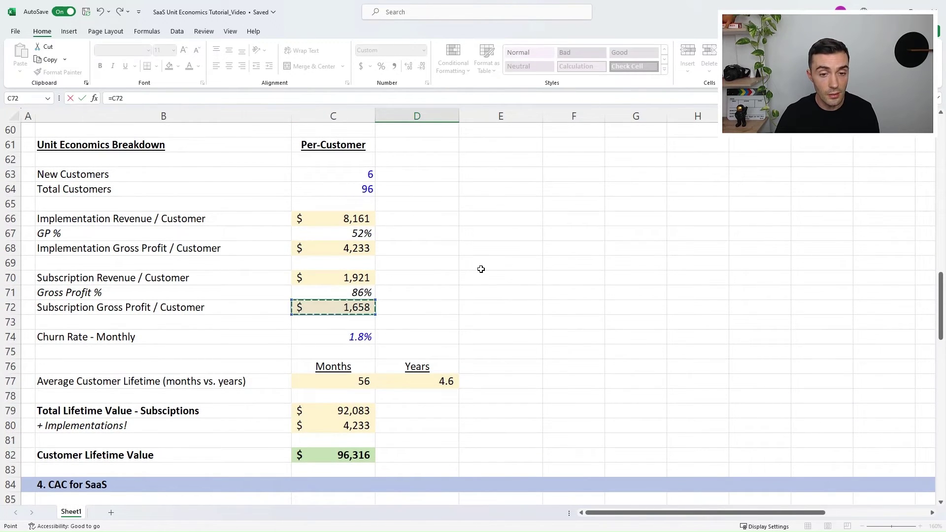
key(Return)
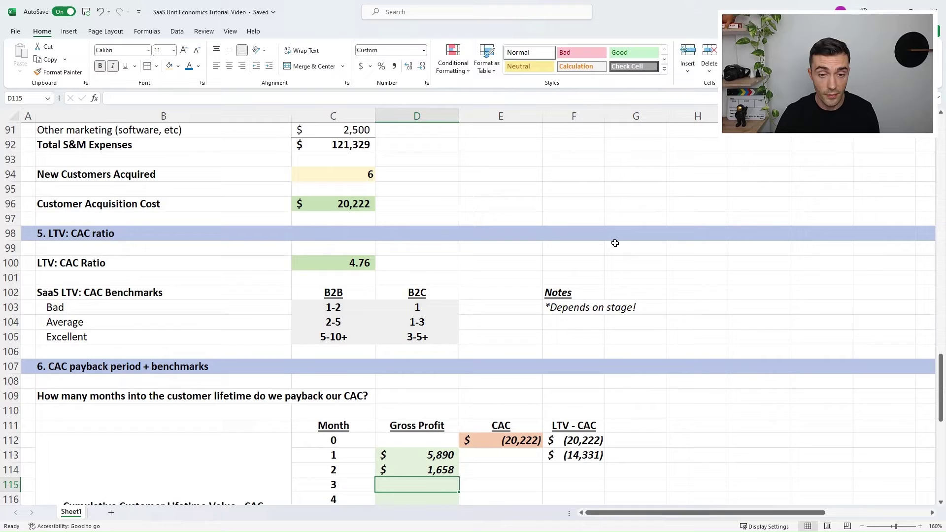
scroll(640, 243, down, 3)
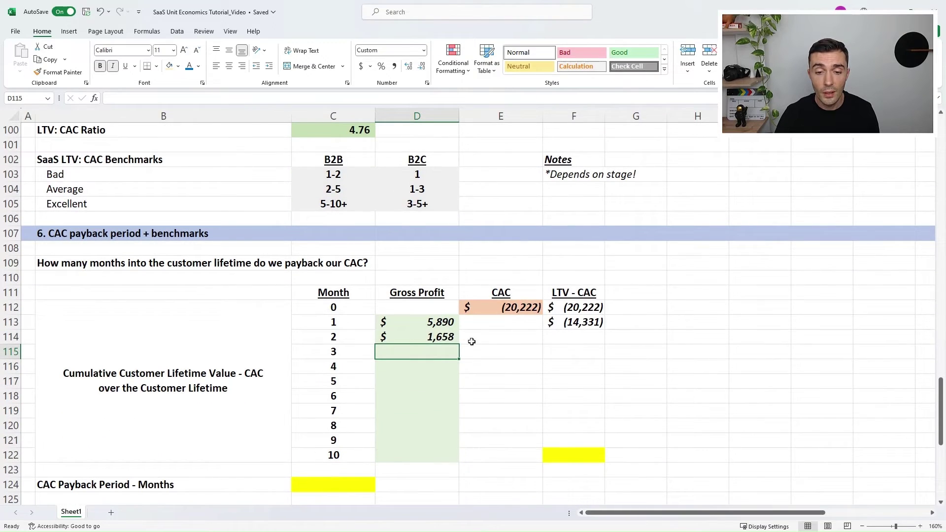
Step: Copy the F113 running-total formula down through F122 for month 10
click(583, 325)
key(ctrl+c)
key(shift+Down)
key(shift+Down)
key(shift+Down)
key(shift+Down)
key(shift+Down)
key(shift+Down)
key(shift+Down)
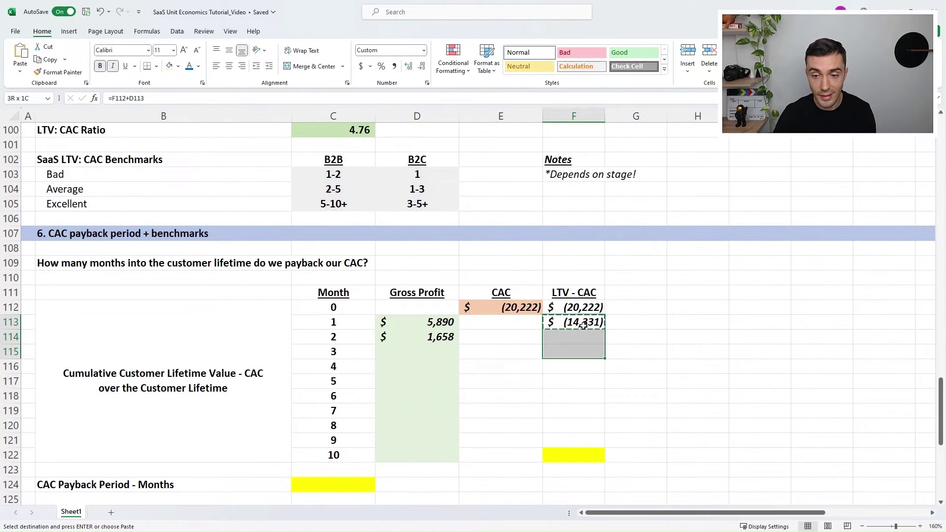
key(shift+Down)
key(shift+Down)
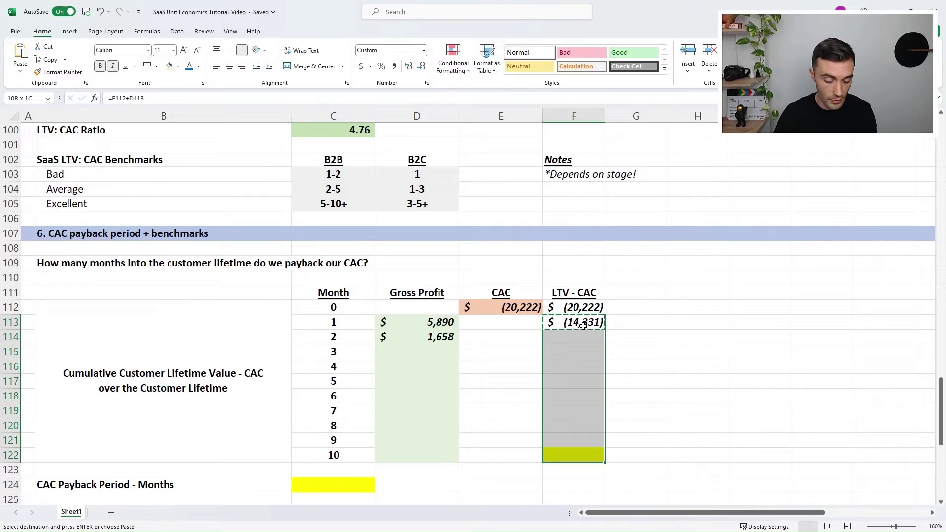
key(ctrl+v)
Step: Make D114 =$C$72 and copy it down through D122 for $1,658 monthly
click(451, 339)
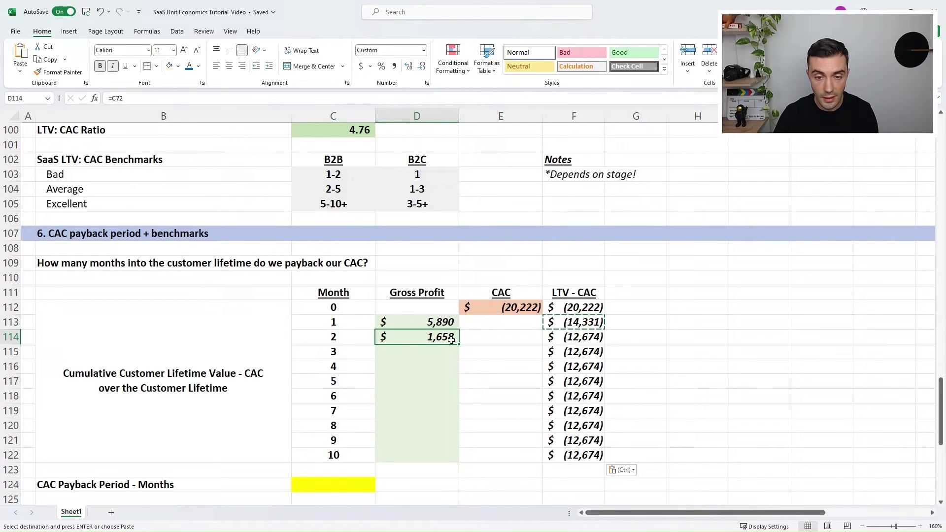
key(F2)
key(F4)
key(Return)
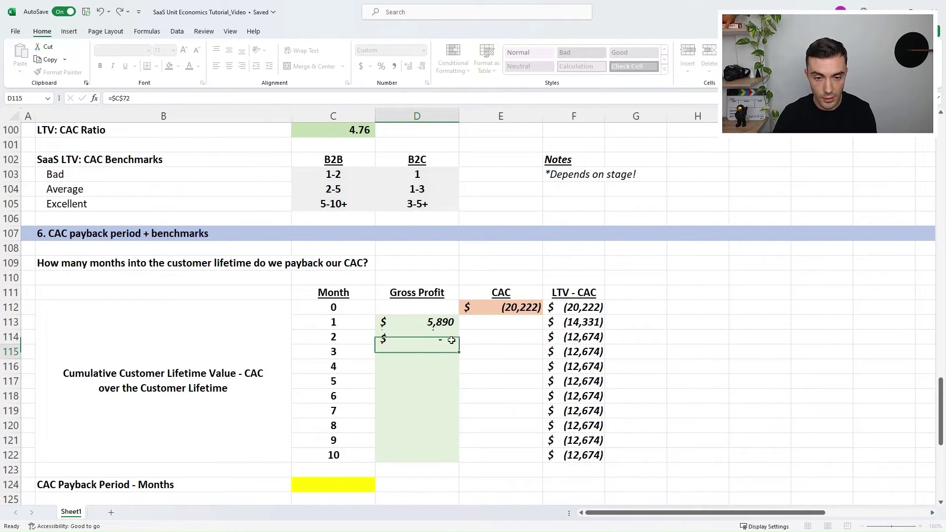
key(Up)
key(ctrl+c)
key(shift+Down)
key(shift+Down)
key(shift+Down)
key(shift+Down)
key(shift+Down)
key(shift+Down)
key(shift+Down)
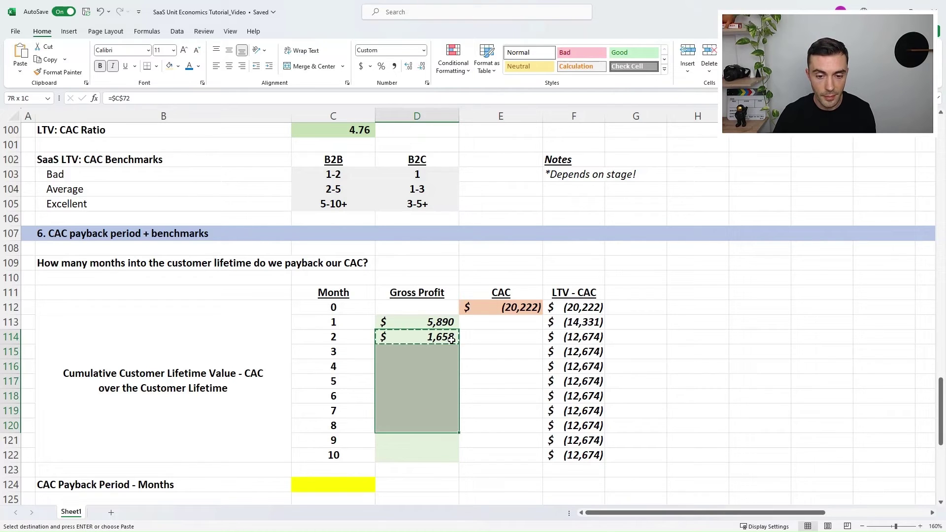
key(shift+Down)
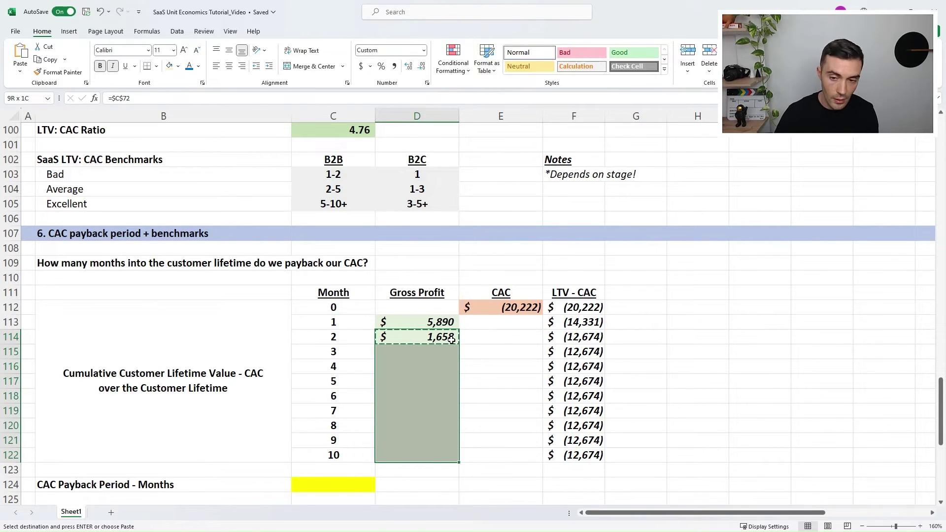
key(ctrl+v)
Step: Refresh the running totals in F115:F122 so month 10 reaches $586
key(Right)
key(Right)
key(Escape)
key(Down)
key(F2)
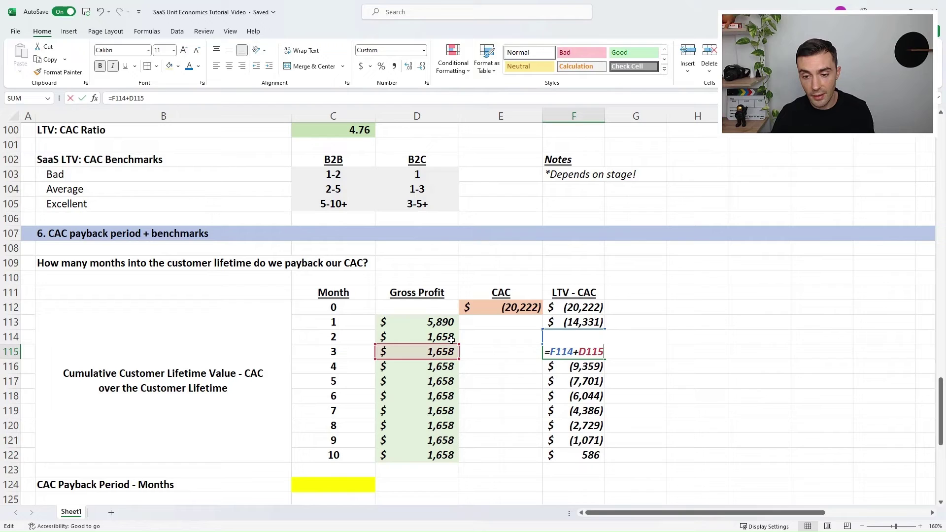
key(Escape)
key(Down)
key(F2)
key(Escape)
key(Down)
key(F2)
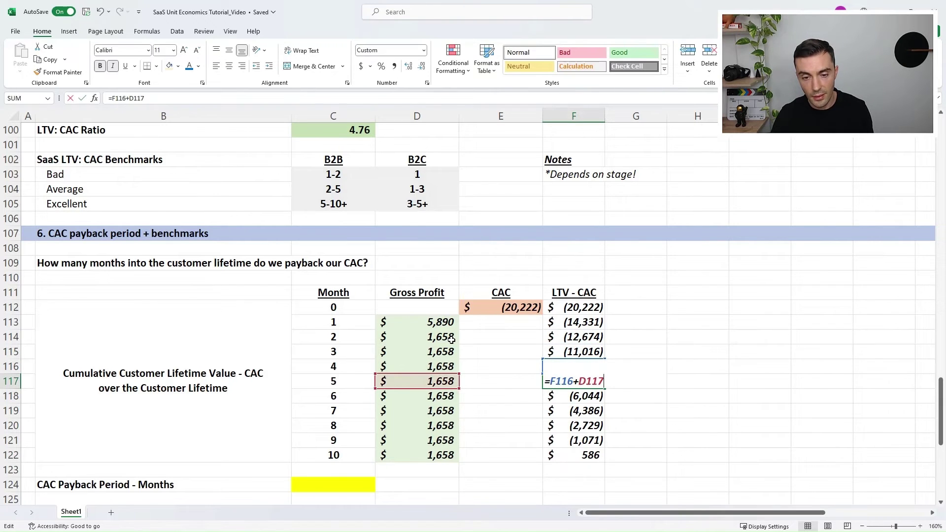
key(Escape)
key(Down)
key(F2)
key(Escape)
key(Down)
key(F2)
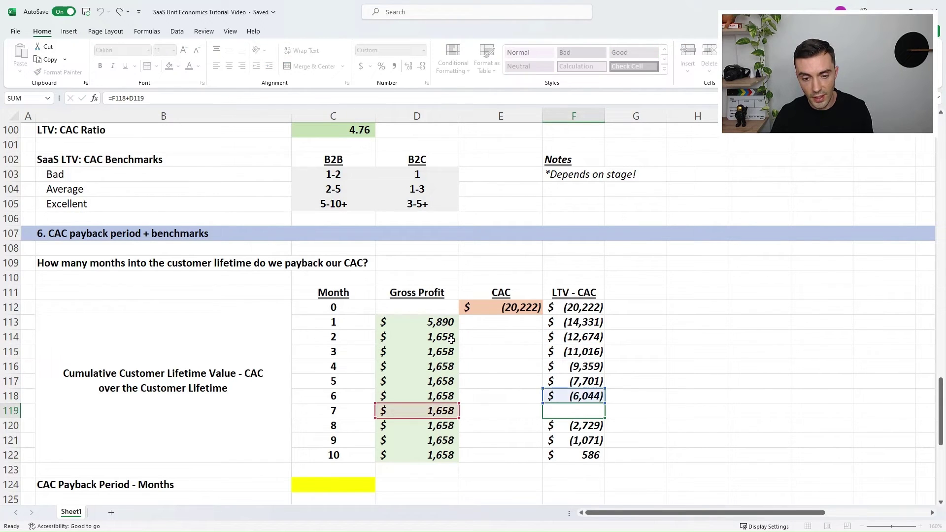
key(Escape)
key(Down)
key(F2)
key(Escape)
key(Down)
key(F2)
key(Escape)
key(Down)
key(F2)
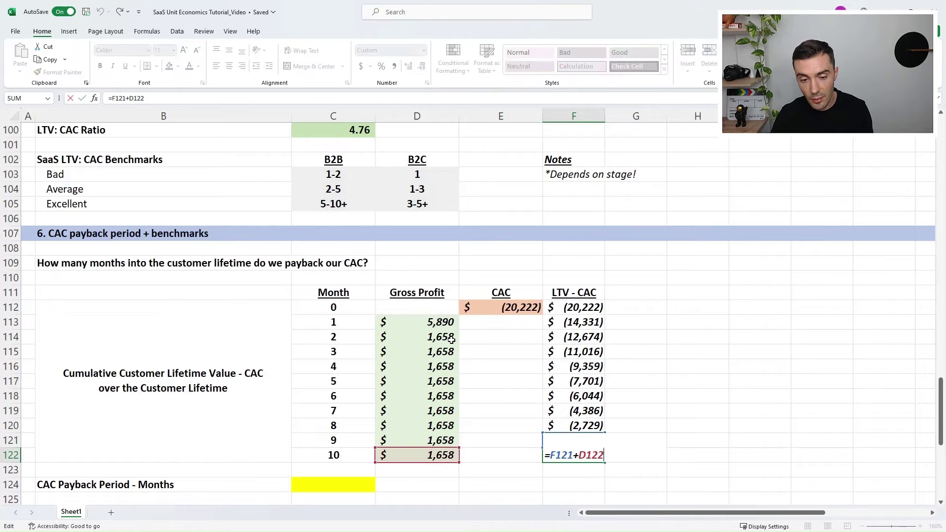
key(Escape)
key(F2)
key(Escape)
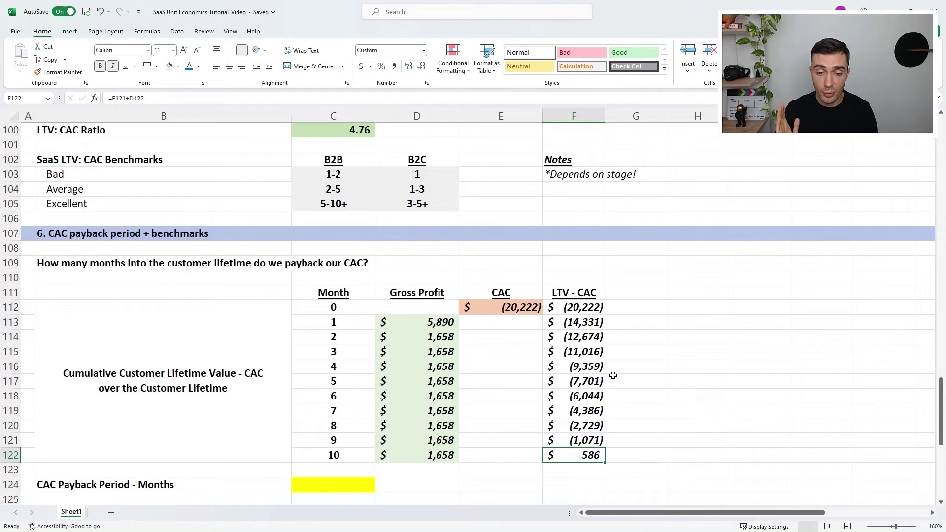
Step: Scroll down to the Benchmarks table and select the payback period cell C124
scroll(613, 374, down, 1)
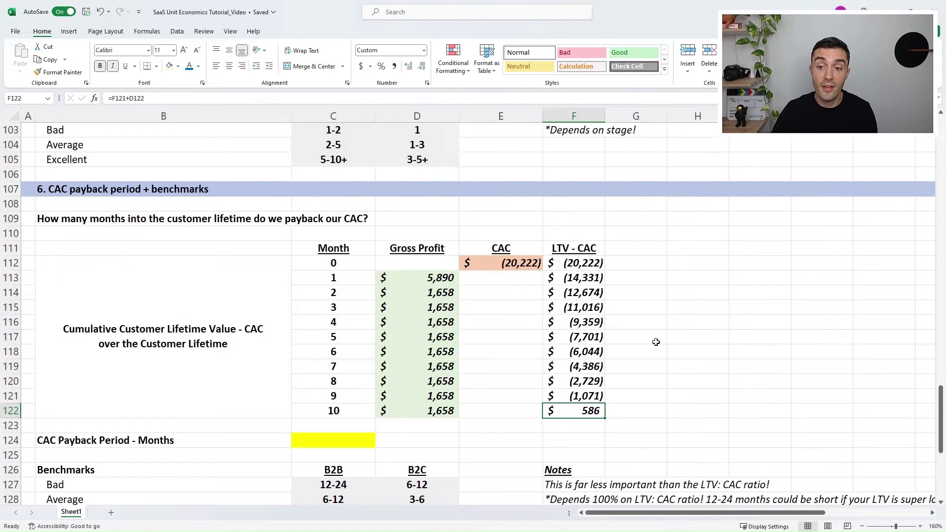
click(330, 440)
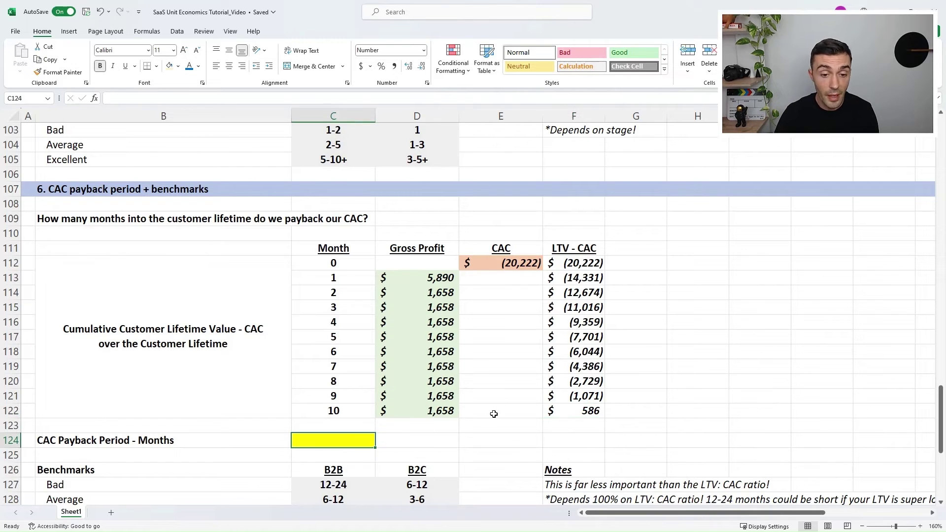
Step: Link C124 to month-10 cell C122 so payback reads 10.0 months
scroll(401, 359, down, 1)
text(=)
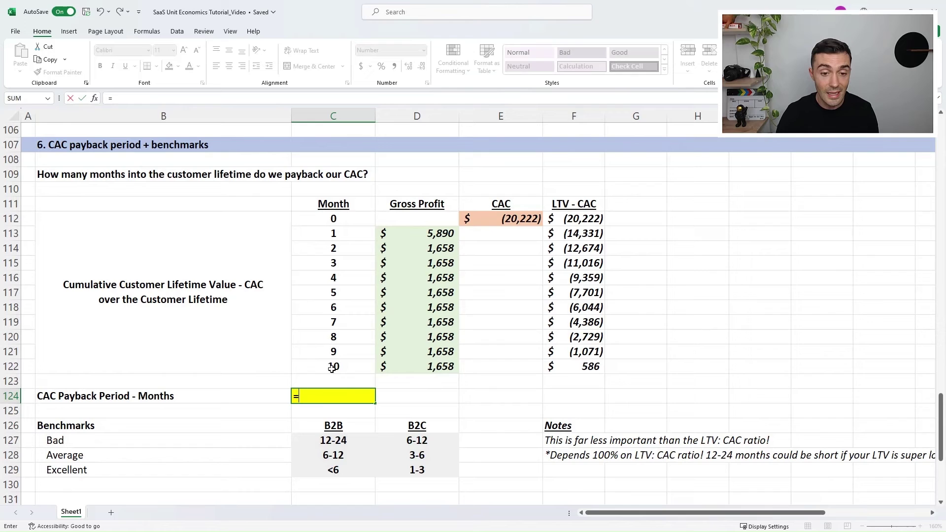
click(335, 366)
key(Return)
key(Up)
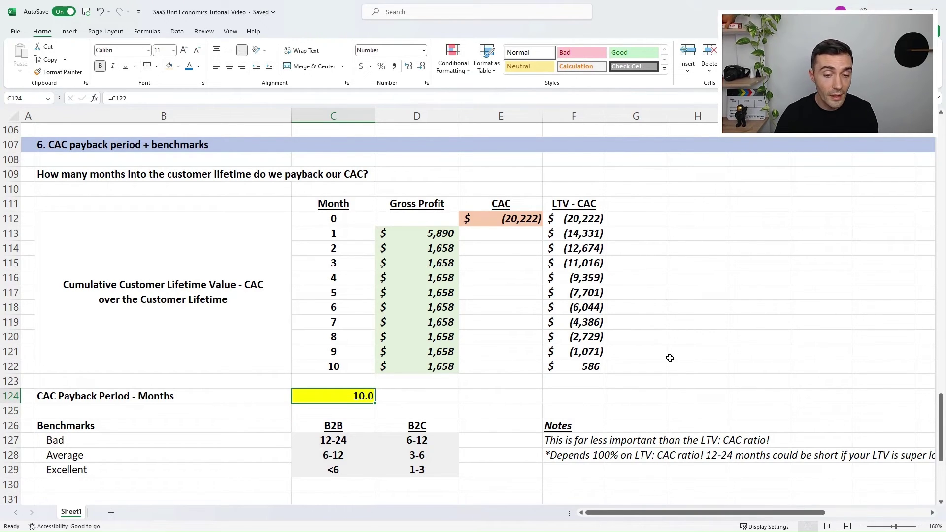
key(Down)
key(Down)
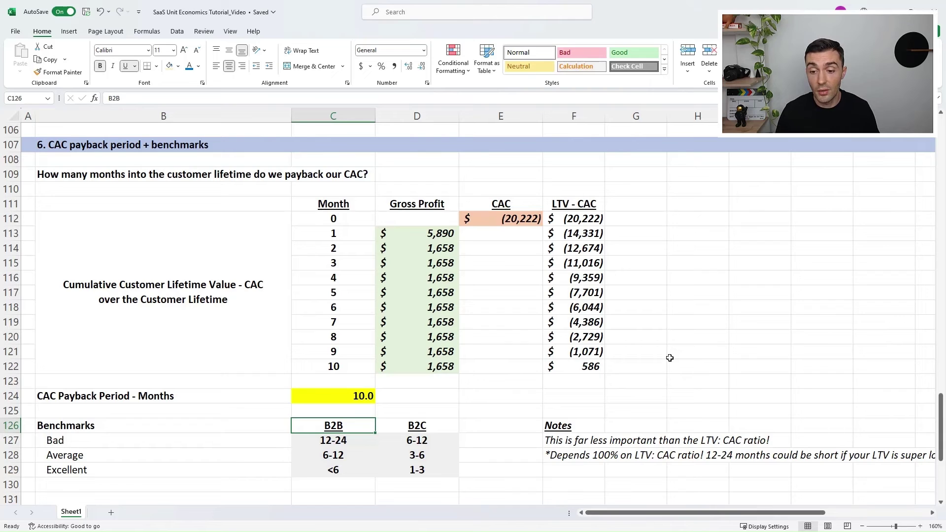
key(Right)
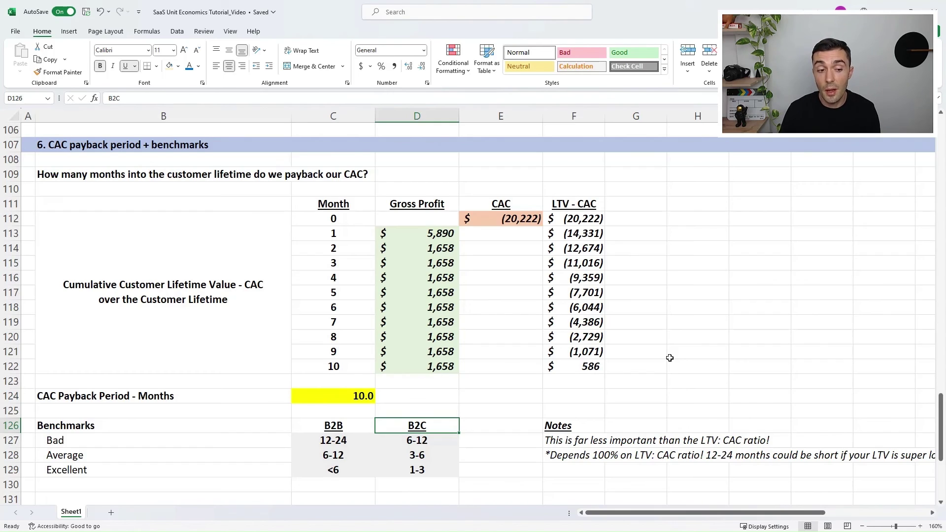
scroll(670, 358, down, 1)
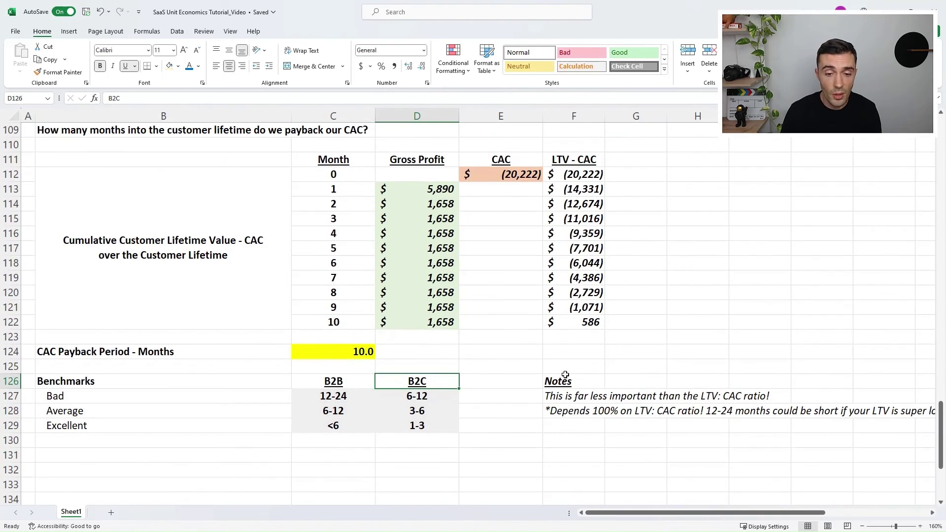
click(334, 389)
key(Down)
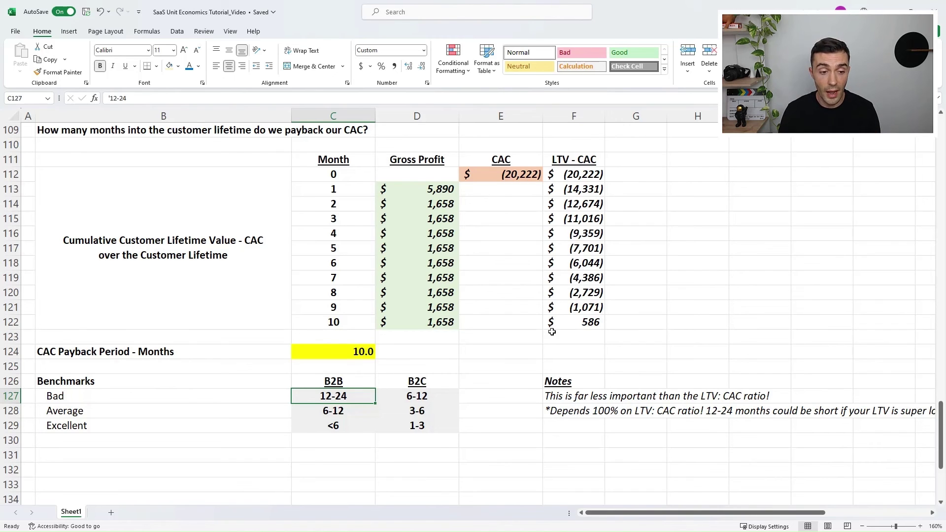
key(Down)
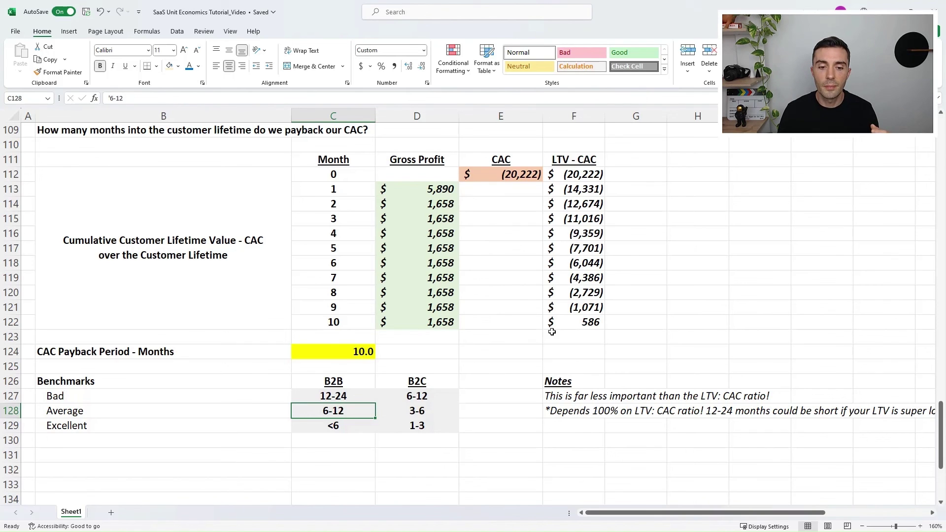
key(Down)
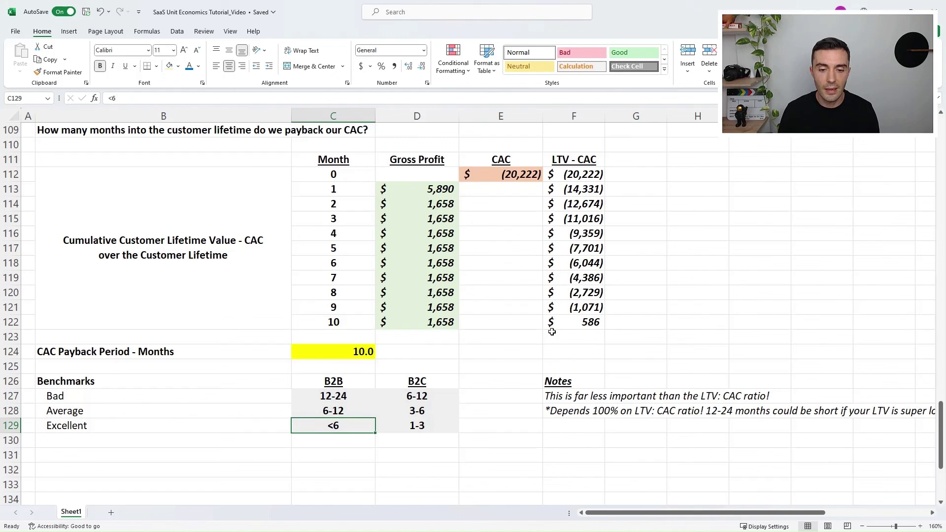
key(Right)
key(Up)
key(Up)
key(Up)
key(Down)
key(Down)
key(Up)
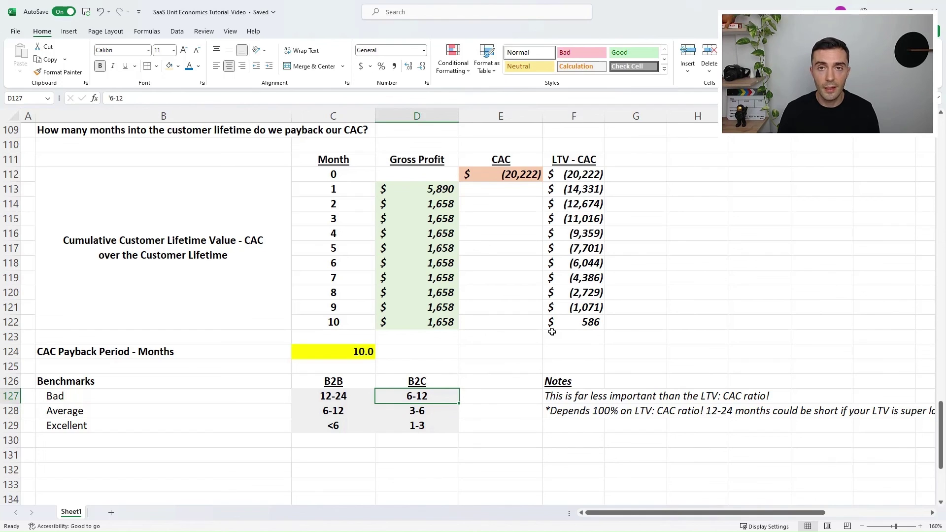
key(Down)
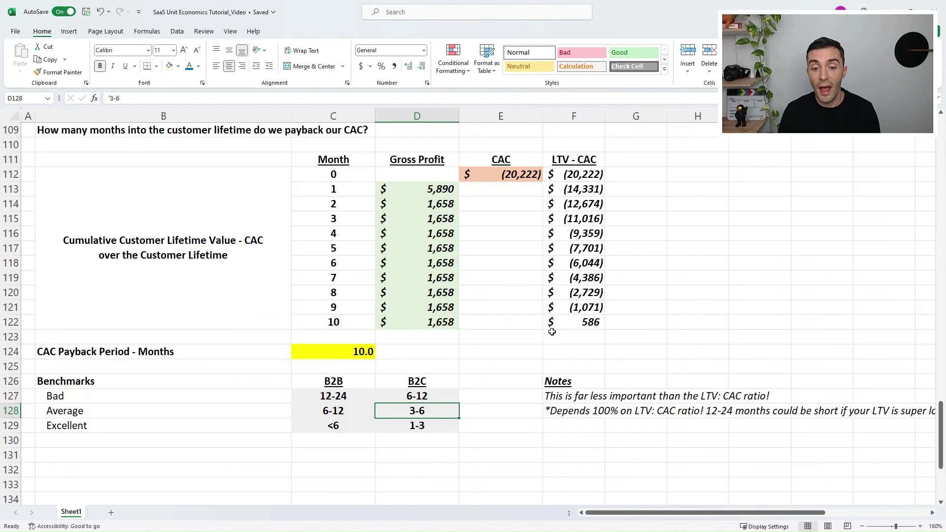
key(Down)
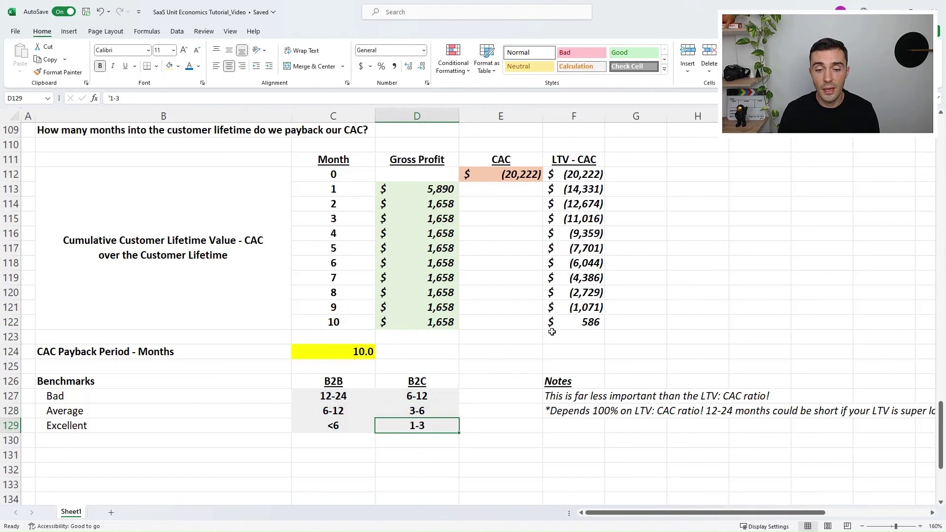